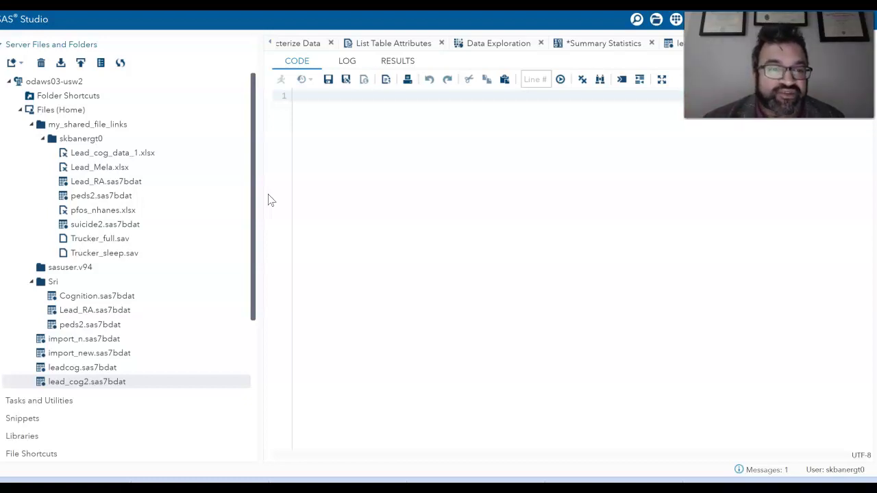
Open the Characterize Data task from the Data group of the task library.
mouse_move(255, 201)
mouse_down()
mouse_move(256, 210)
mouse_move(256, 188)
mouse_up()
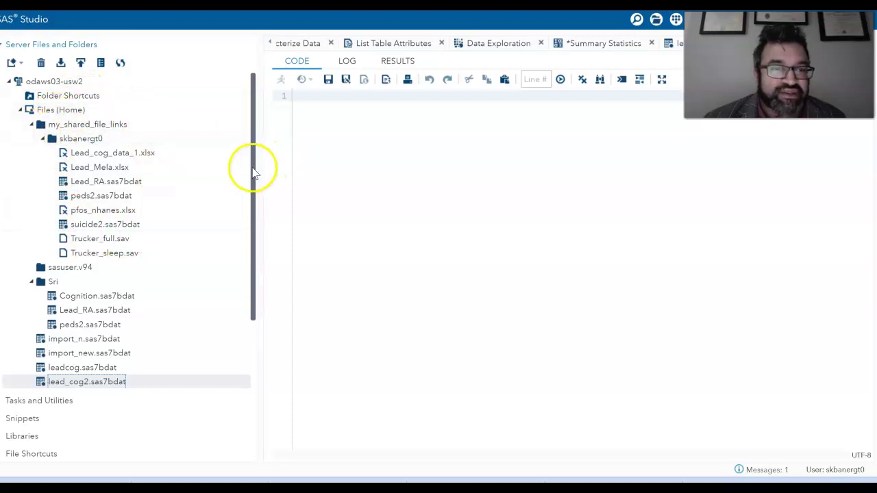
drag(254, 171, 252, 276)
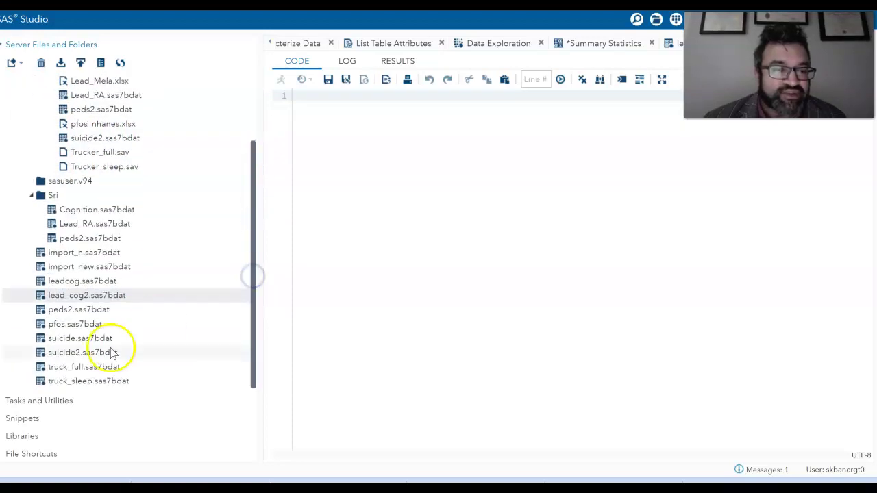
click(72, 407)
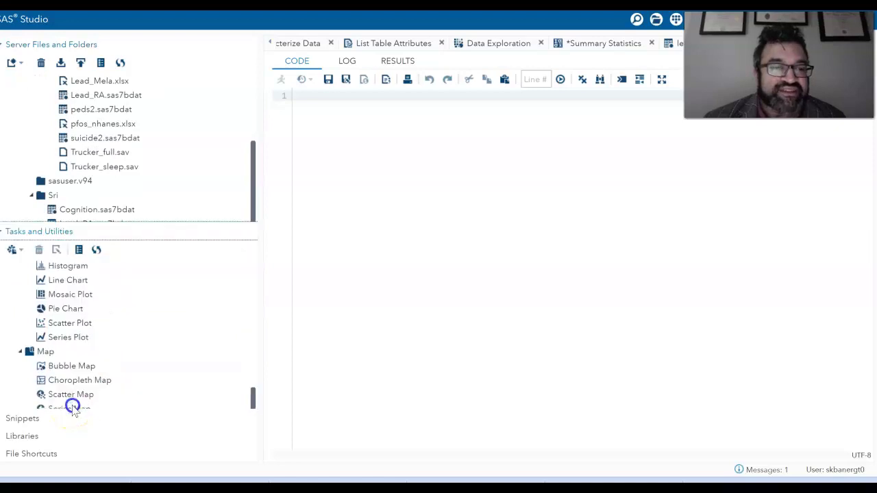
drag(256, 241, 264, 185)
click(256, 238)
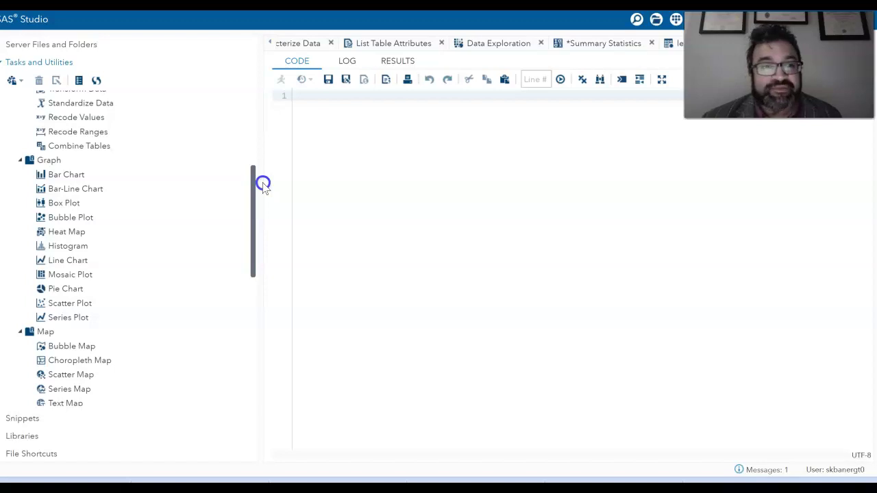
drag(263, 185, 274, 102)
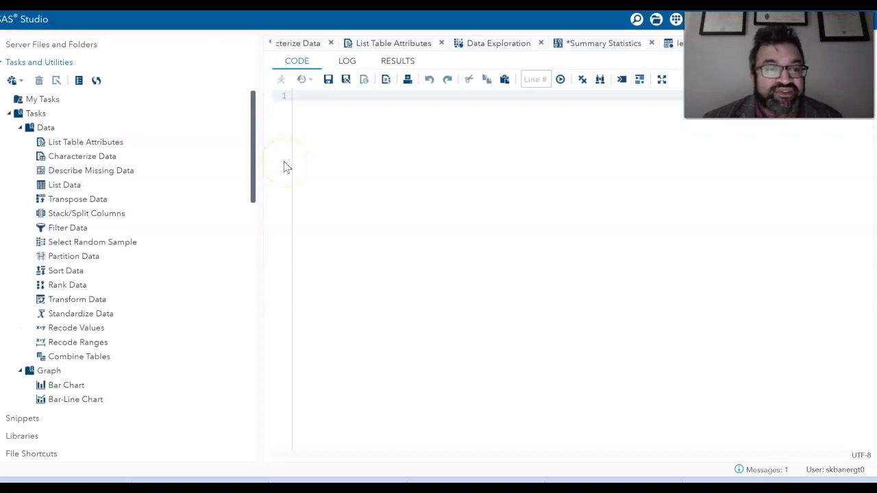
drag(255, 171, 255, 176)
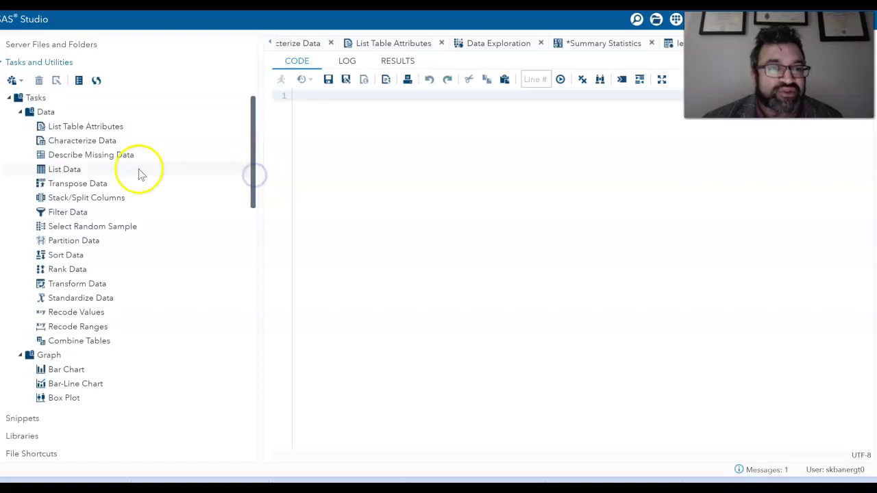
double_click(116, 142)
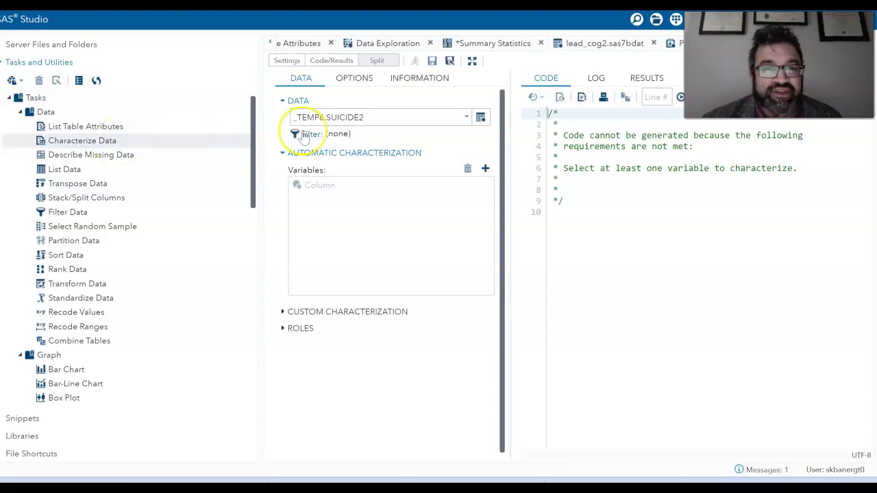
Add LBXCRP as a variable for automatic characterization.
click(349, 190)
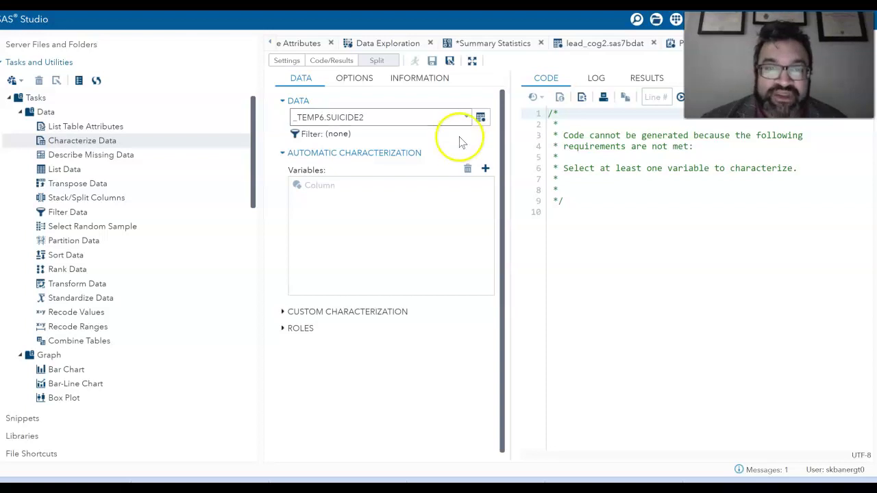
click(485, 168)
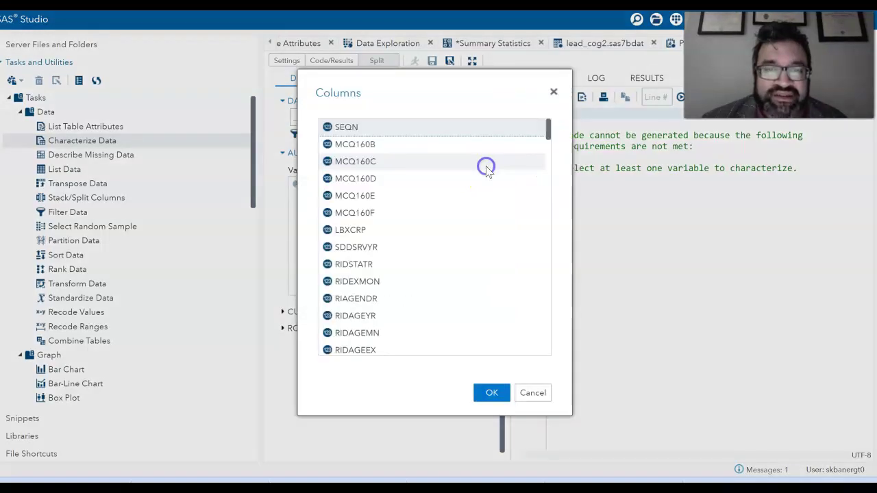
click(459, 230)
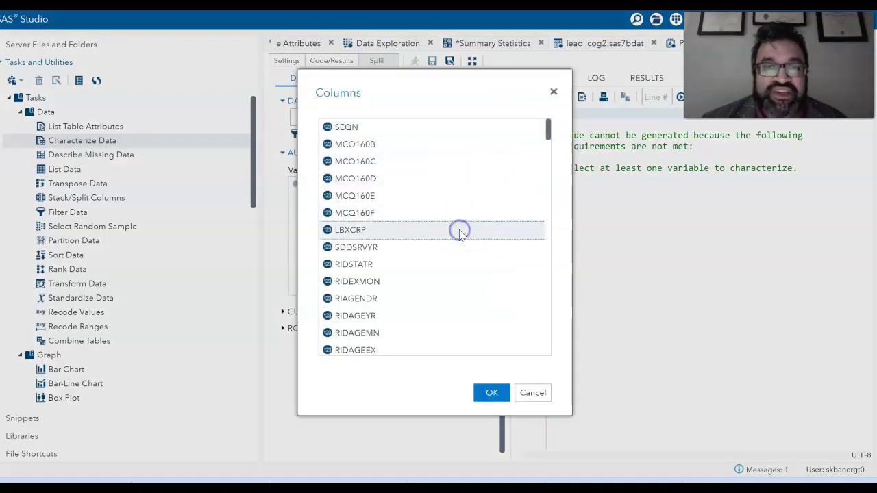
click(489, 392)
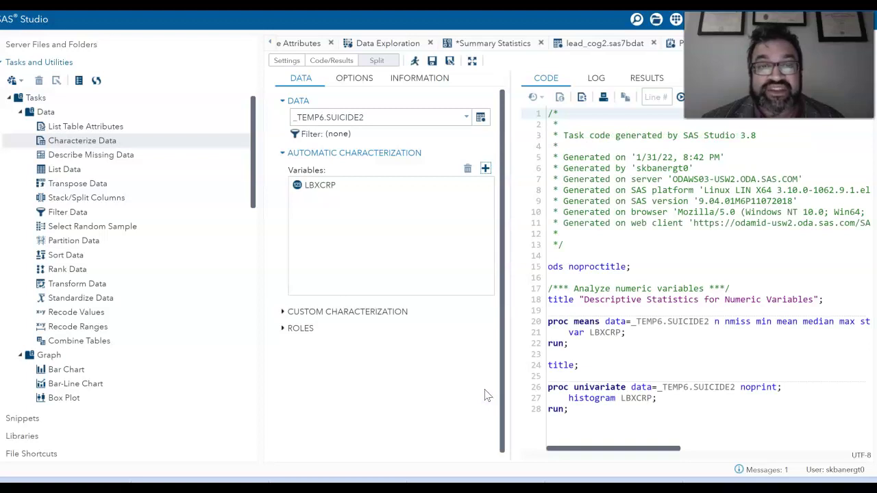
Expand the custom characterization settings and add RIAGENDR as a categorical variable.
click(401, 312)
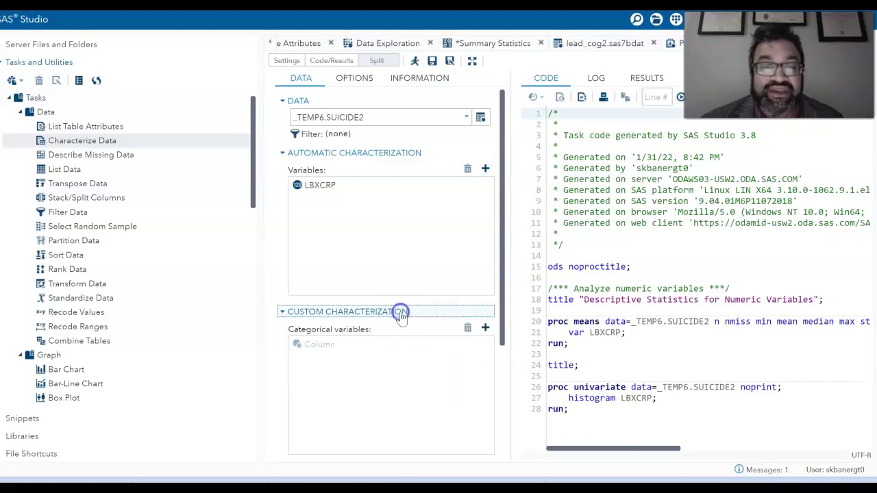
click(485, 327)
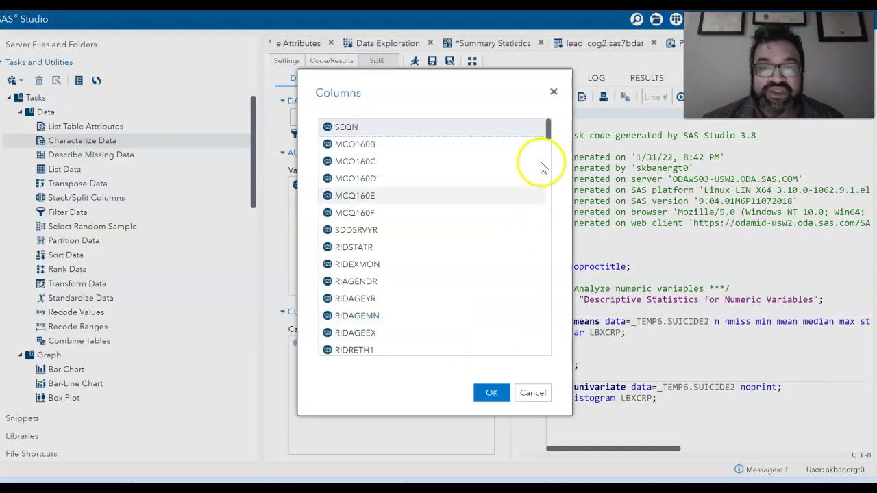
drag(548, 135, 548, 129)
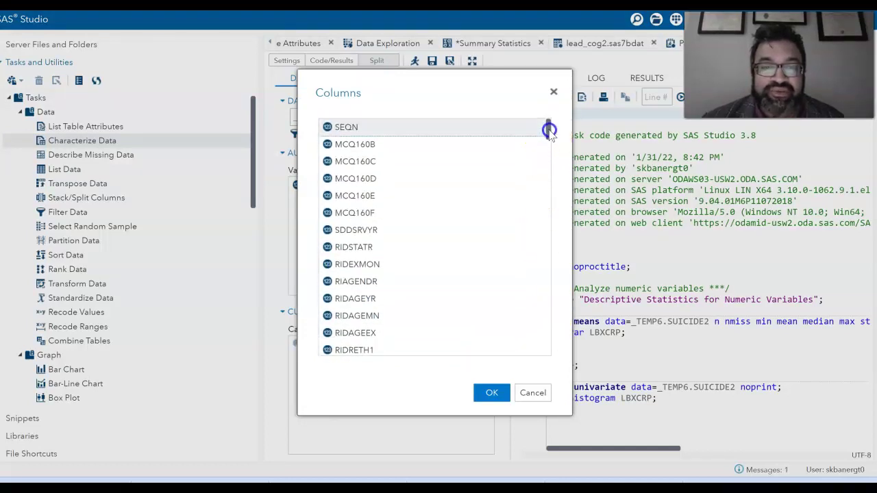
click(472, 284)
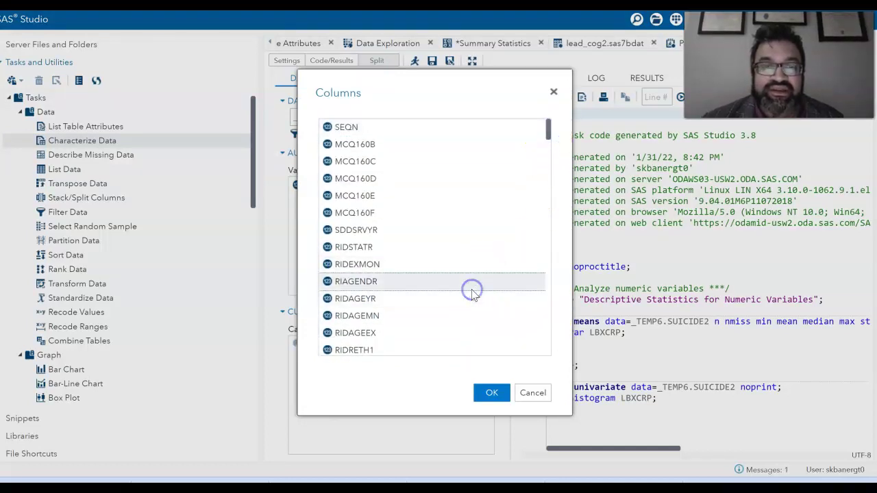
click(489, 395)
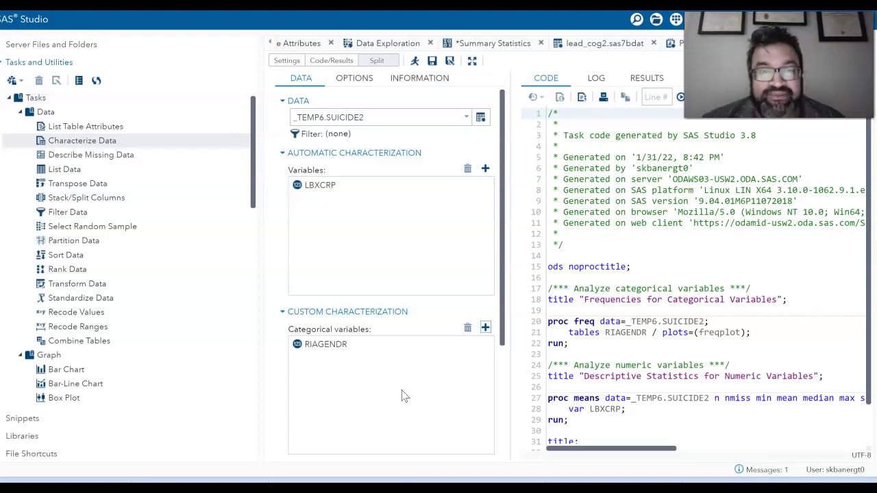
Review the date variable role and the task's output options for categorical, numeric and date variables.
click(501, 318)
drag(503, 319, 519, 422)
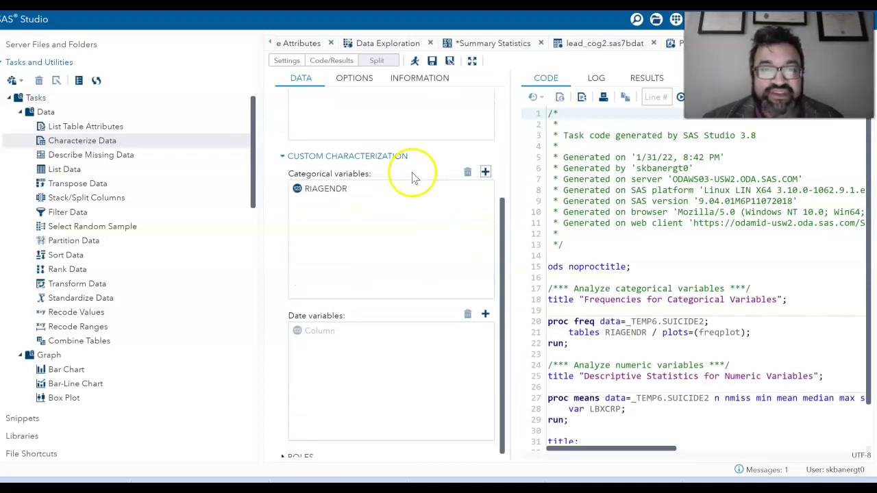
click(368, 77)
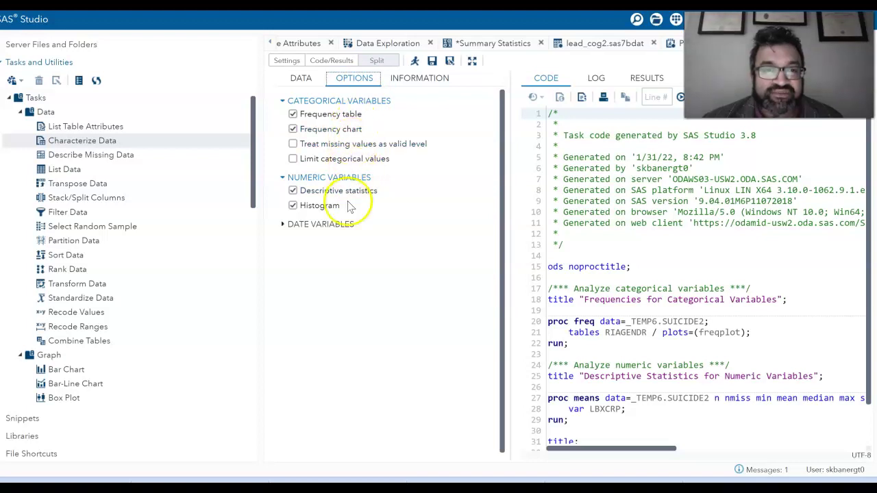
click(332, 232)
click(332, 232)
click(331, 232)
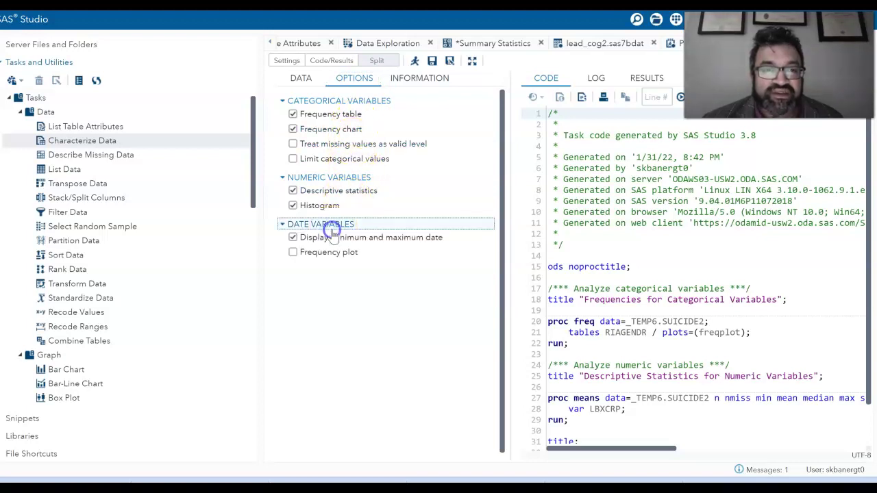
click(411, 79)
click(370, 79)
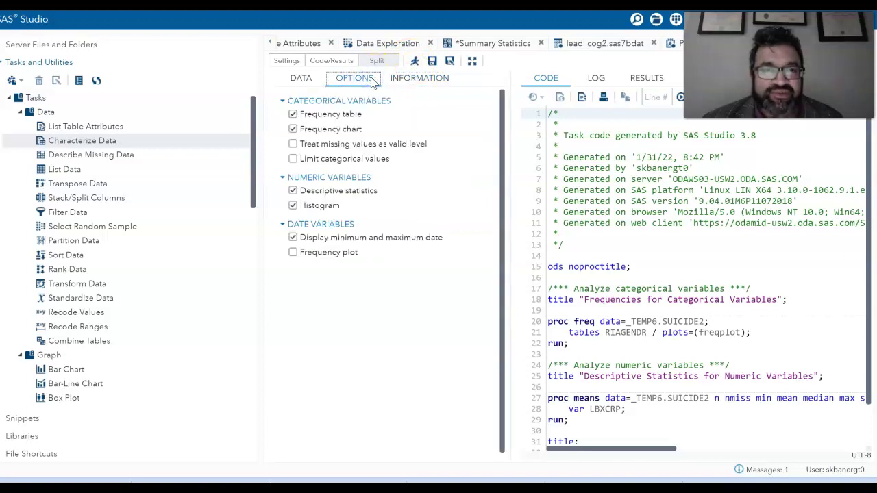
click(307, 78)
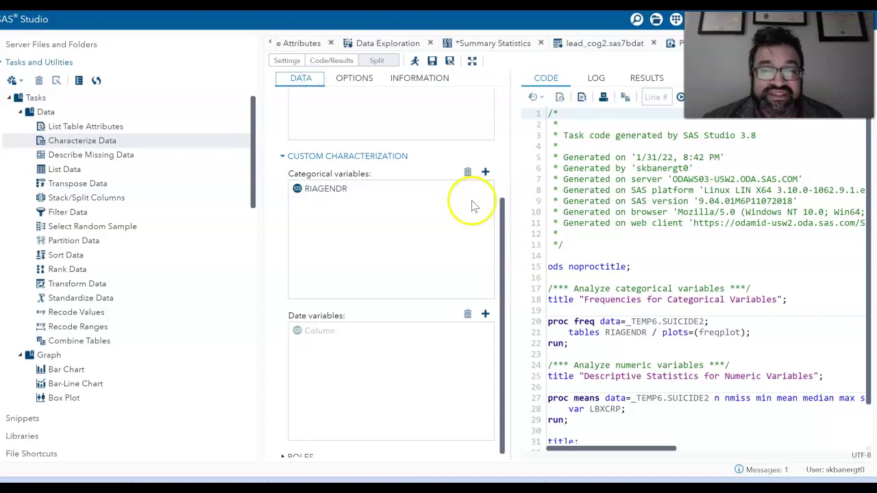
Run the characterization and examine the RIAGENDR frequencies and chart and the LBXCRP descriptive statistics and histogram.
click(413, 61)
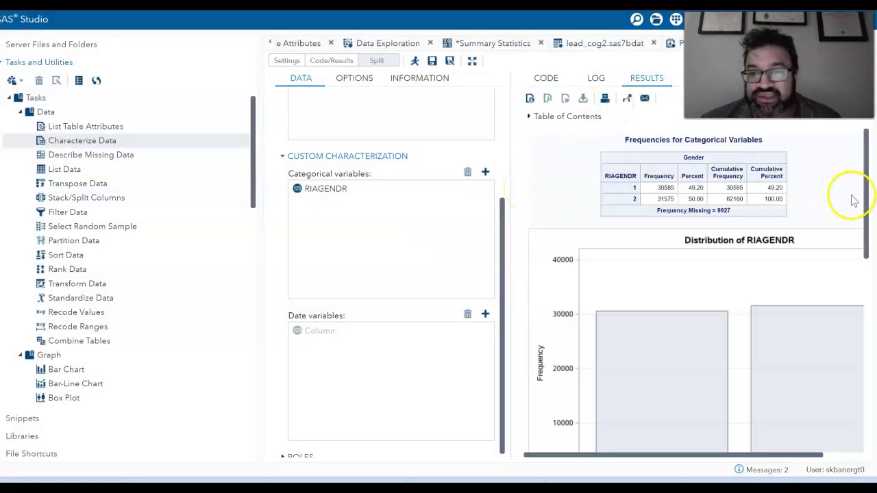
drag(867, 205, 869, 306)
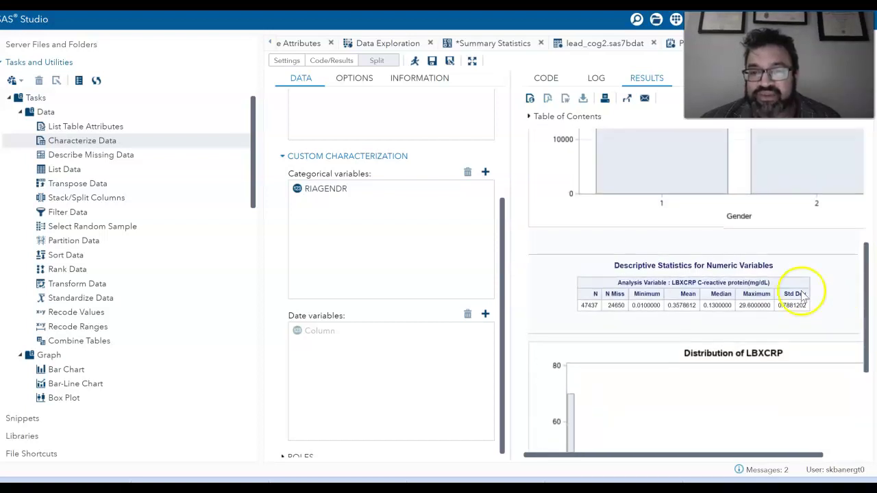
click(690, 305)
double_click(690, 305)
drag(808, 307, 769, 308)
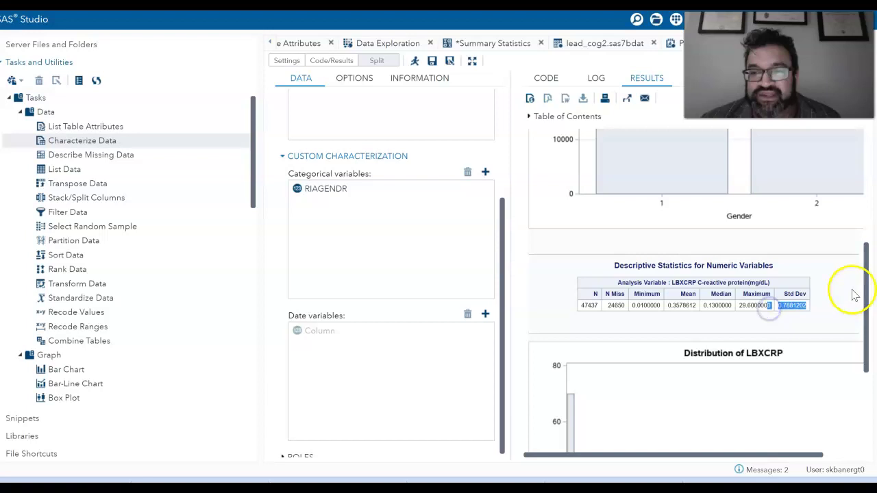
drag(866, 293, 860, 216)
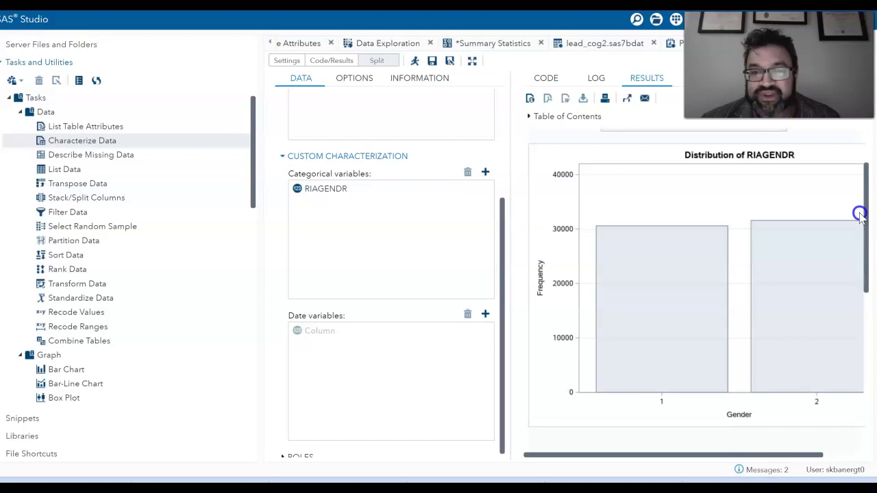
drag(860, 215, 861, 259)
scroll(859, 271, down, 2)
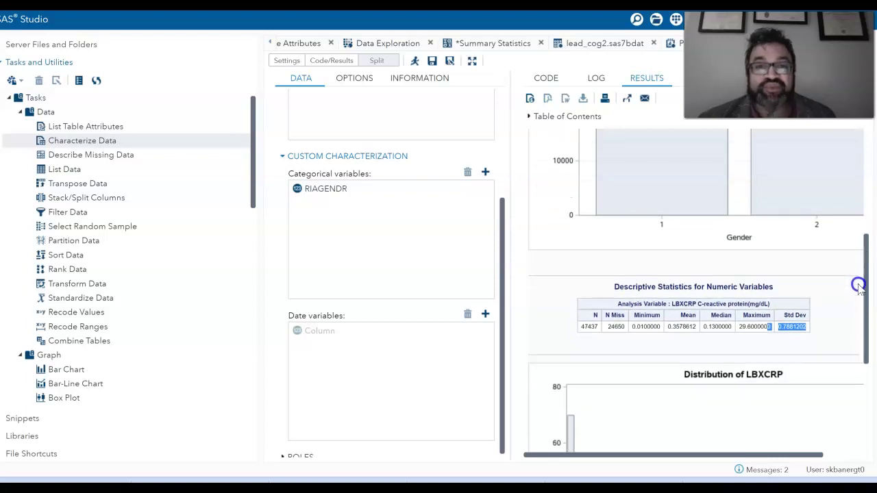
scroll(854, 298, down, 1)
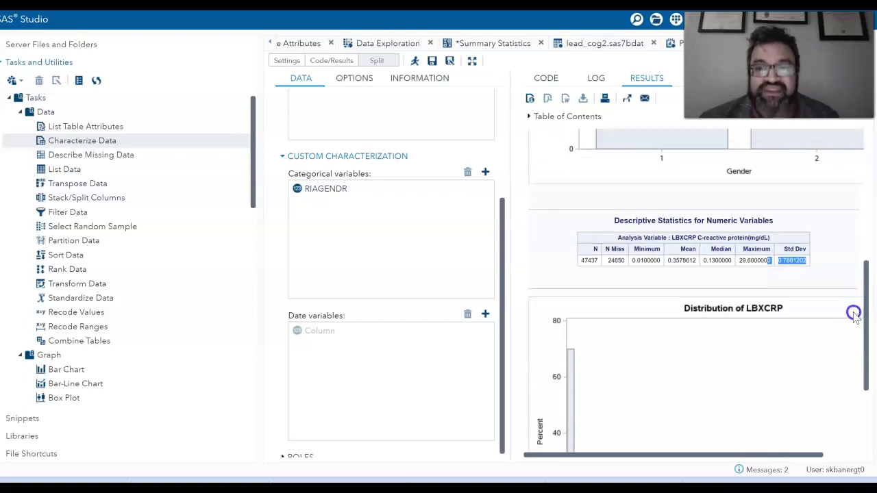
scroll(854, 315, down, 2)
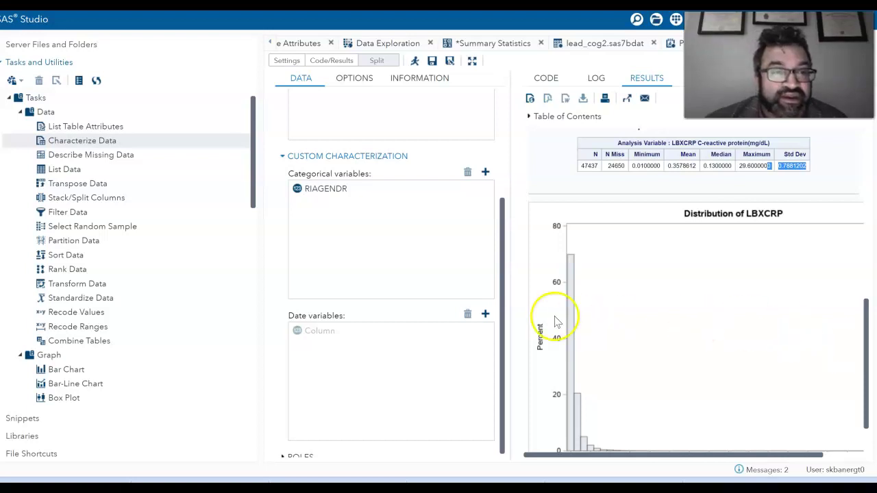
Open the List Table Attributes task and review its display information options.
click(99, 128)
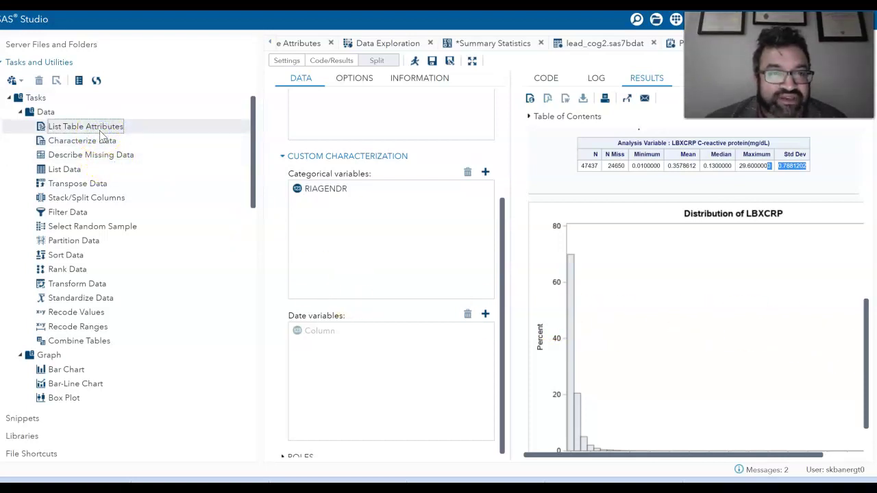
double_click(99, 129)
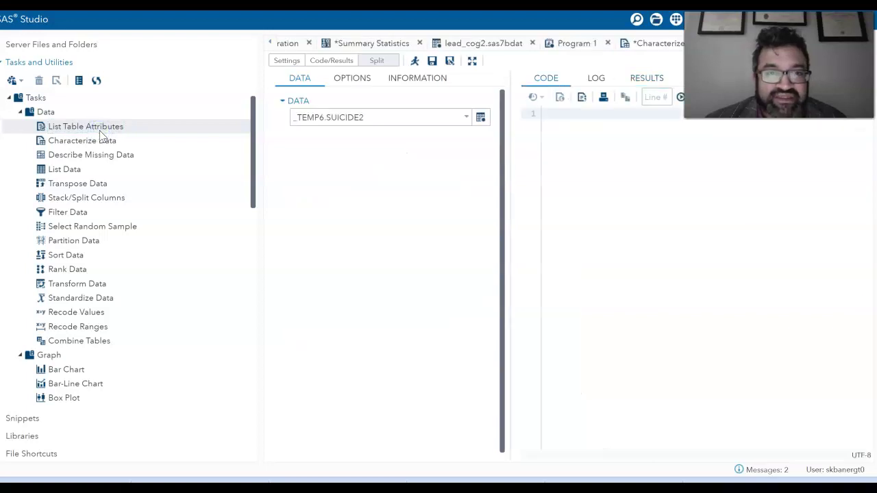
click(302, 172)
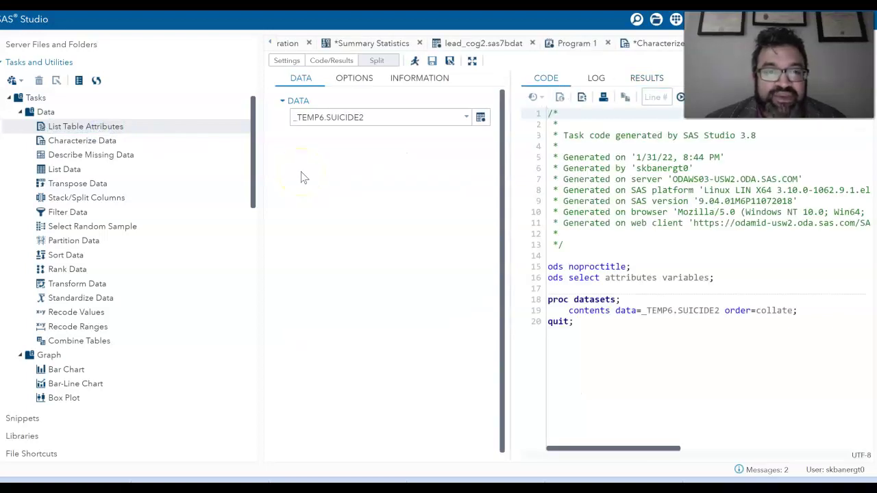
click(362, 82)
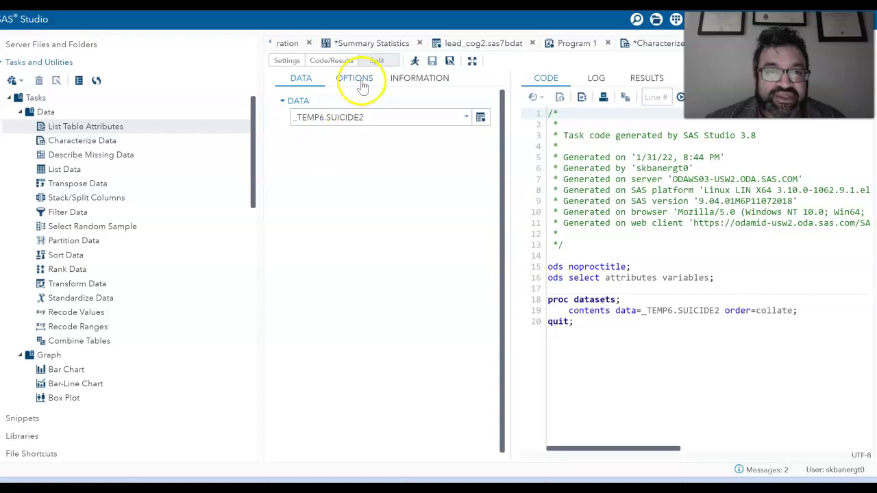
click(302, 81)
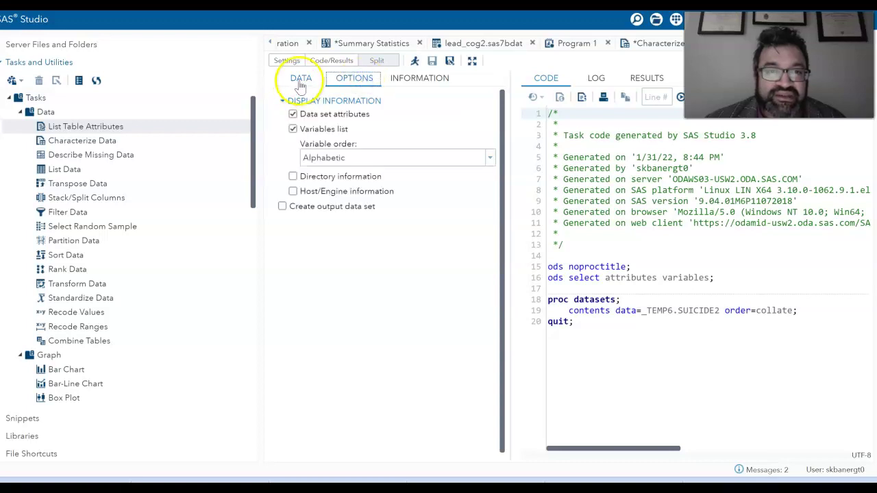
Open the List Data task for the SUICIDE2 table and review its basic display options.
click(132, 127)
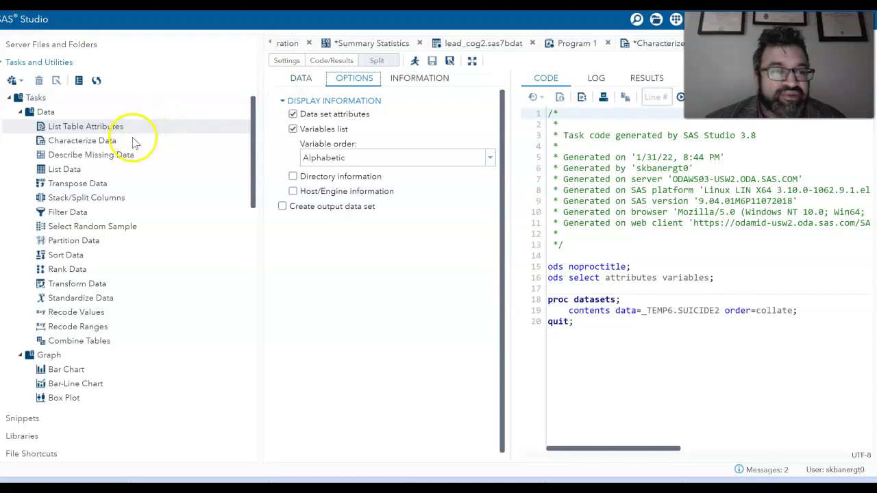
click(135, 173)
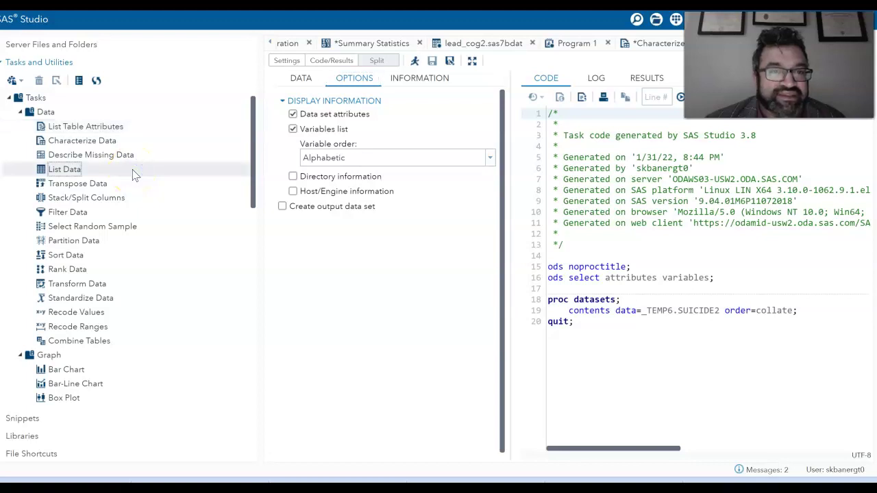
double_click(135, 175)
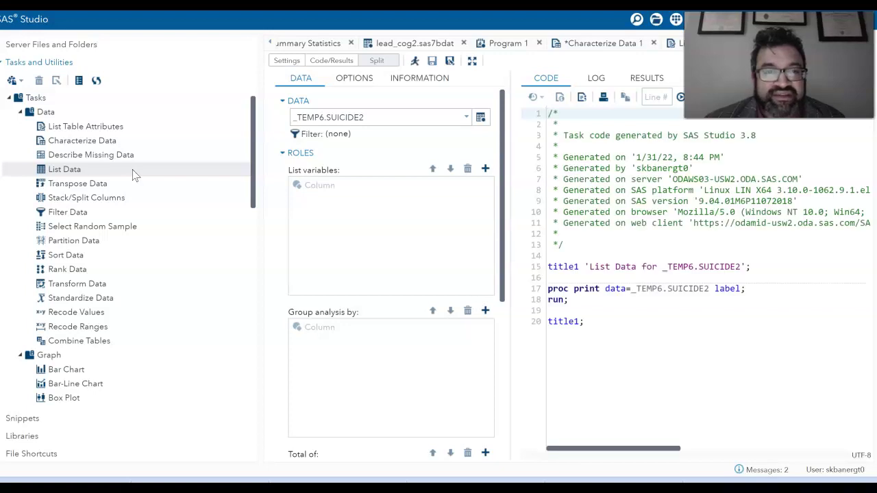
click(355, 79)
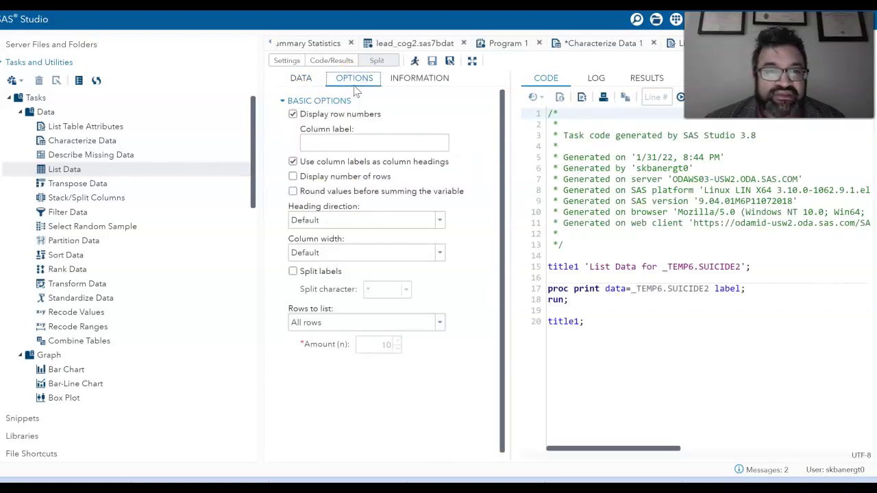
click(416, 81)
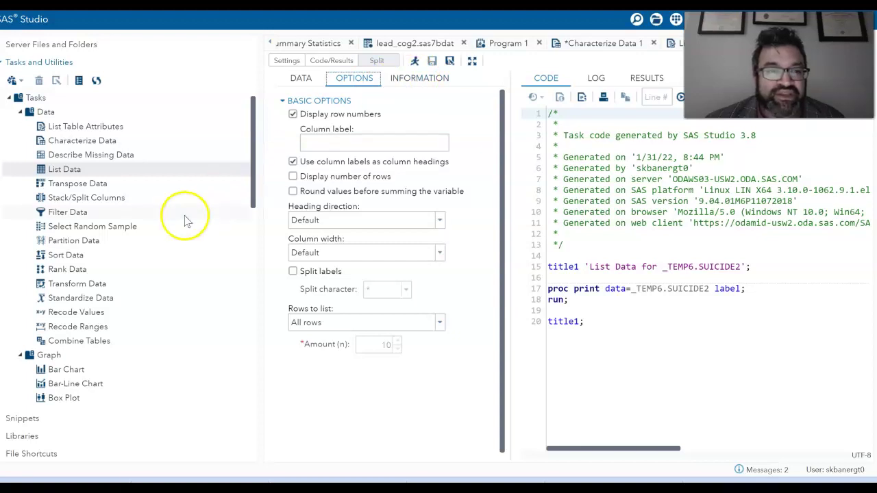
Open the Data Exploration and Summary Statistics tasks and review the basic statistics that Summary Statistics offers.
drag(252, 172, 260, 317)
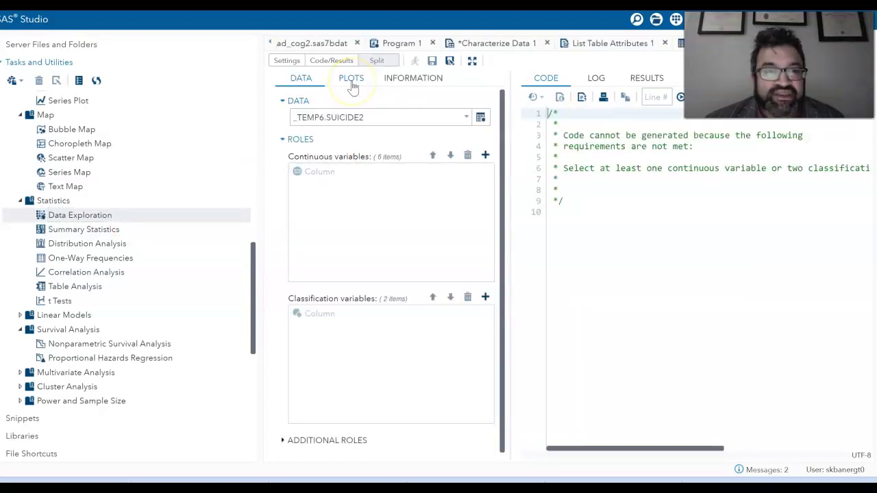
click(352, 79)
click(115, 231)
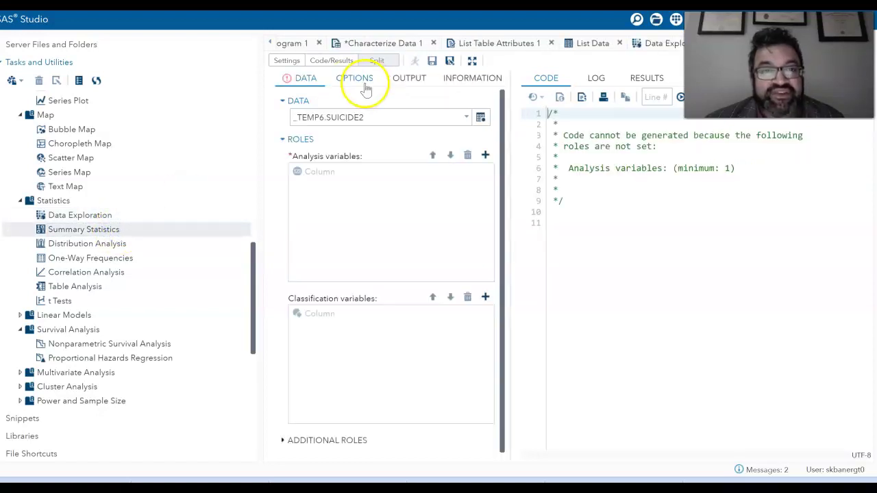
click(367, 89)
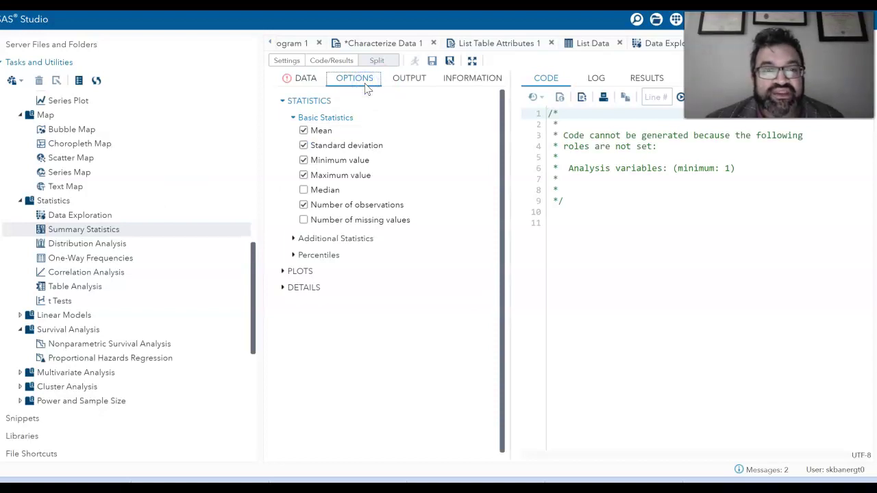
click(303, 81)
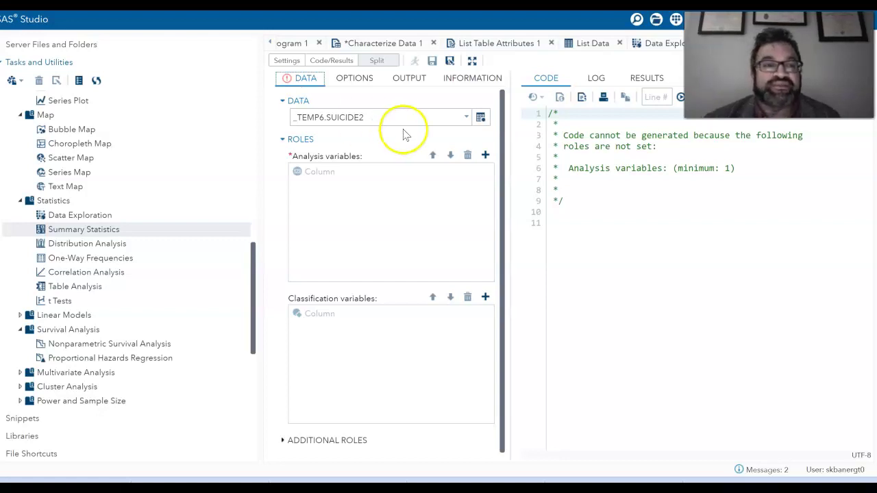
Add LBXCRP as the analysis variable of the Summary Statistics task.
click(485, 156)
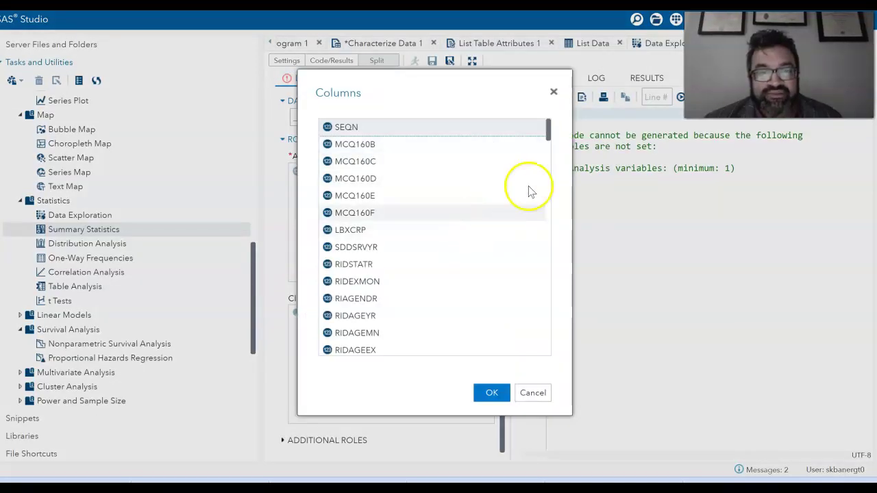
drag(548, 134, 549, 140)
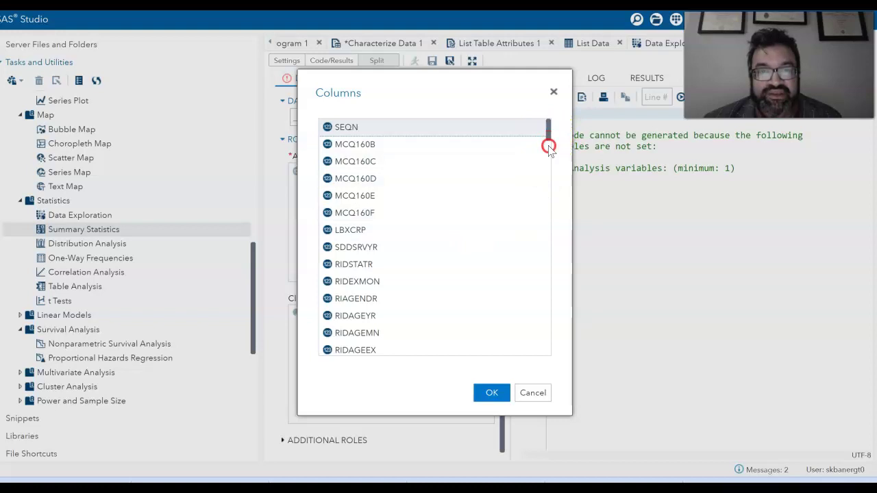
right_click(550, 130)
click(550, 132)
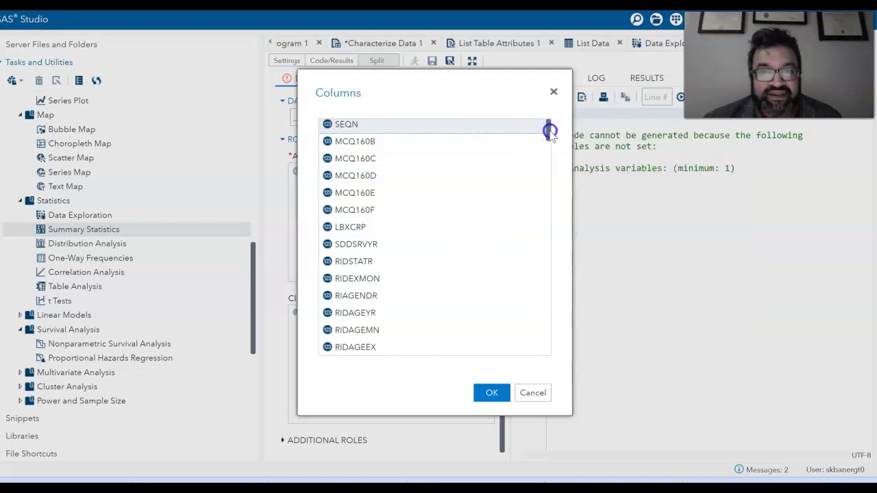
mouse_move(550, 131)
mouse_down()
mouse_move(548, 141)
mouse_move(548, 133)
mouse_up()
click(511, 210)
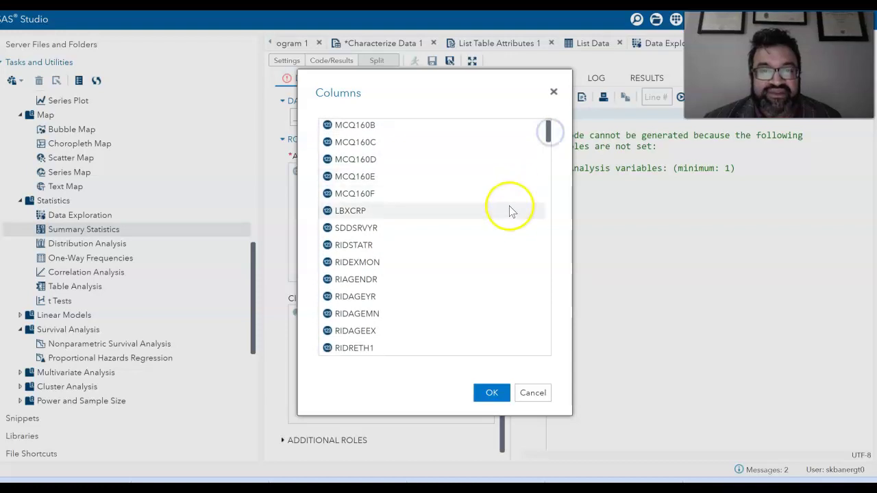
click(493, 392)
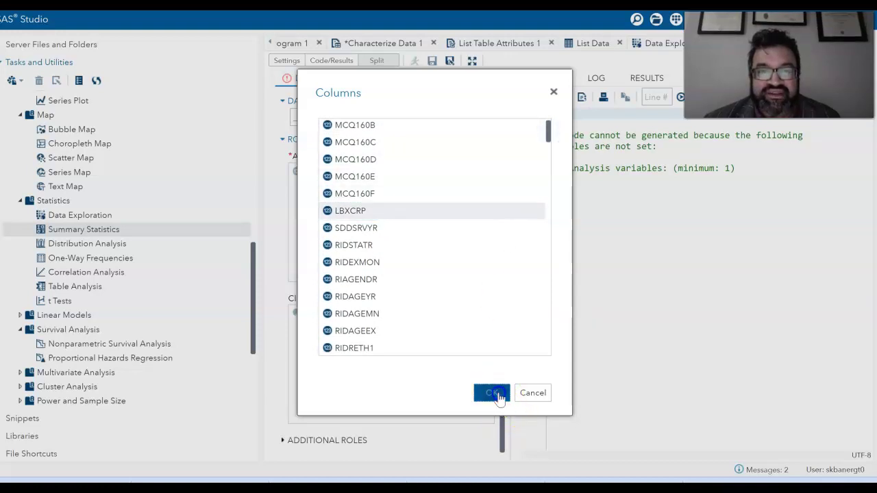
Add RIAGENDR as the classification variable of the Summary Statistics task.
click(485, 297)
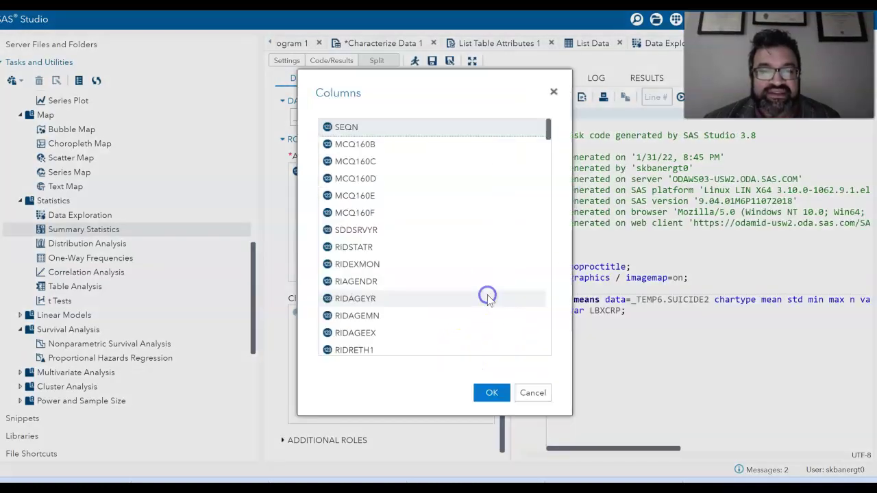
drag(546, 129, 548, 140)
right_click(544, 155)
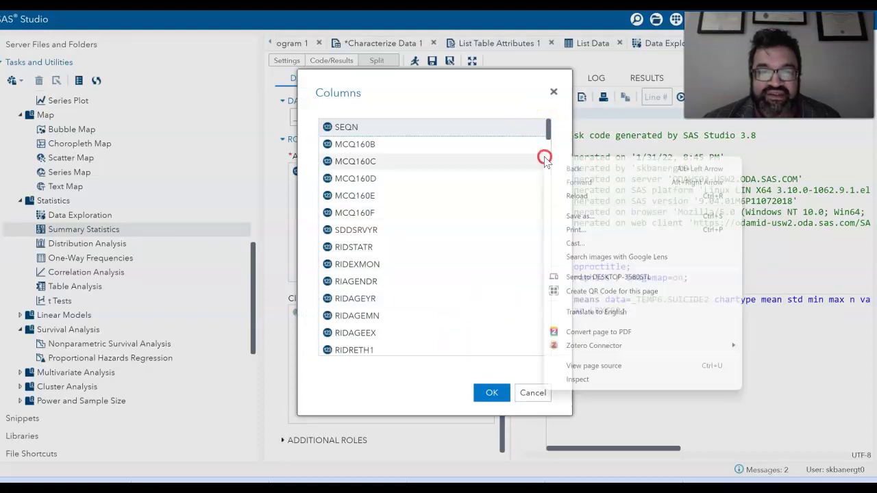
click(366, 282)
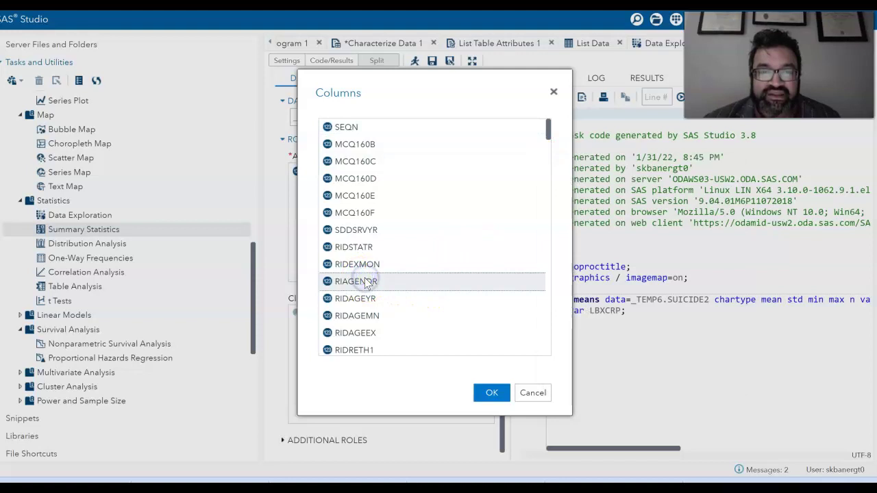
click(492, 392)
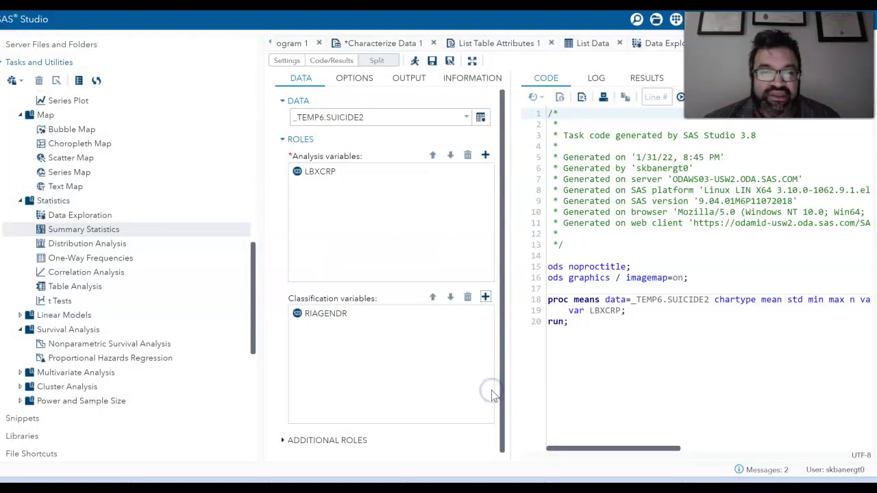
Include confidence limits for the mean at the 95% level in the additional statistics and review the output data set settings.
click(366, 79)
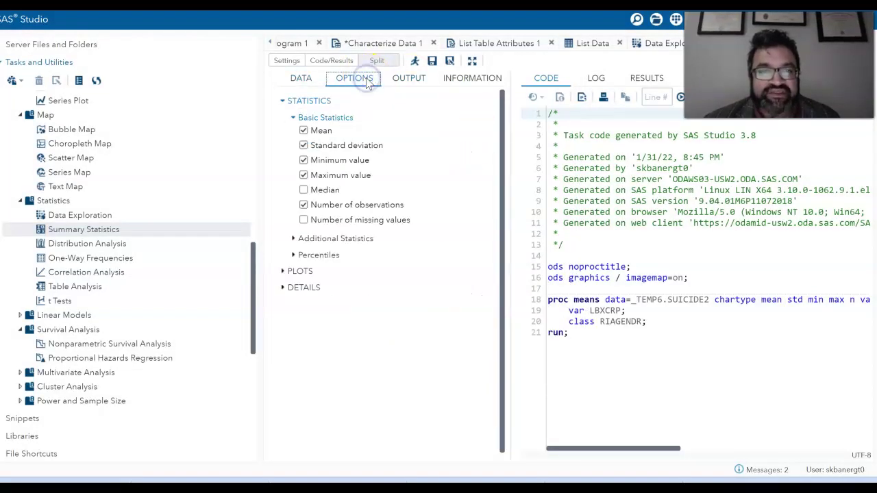
click(329, 238)
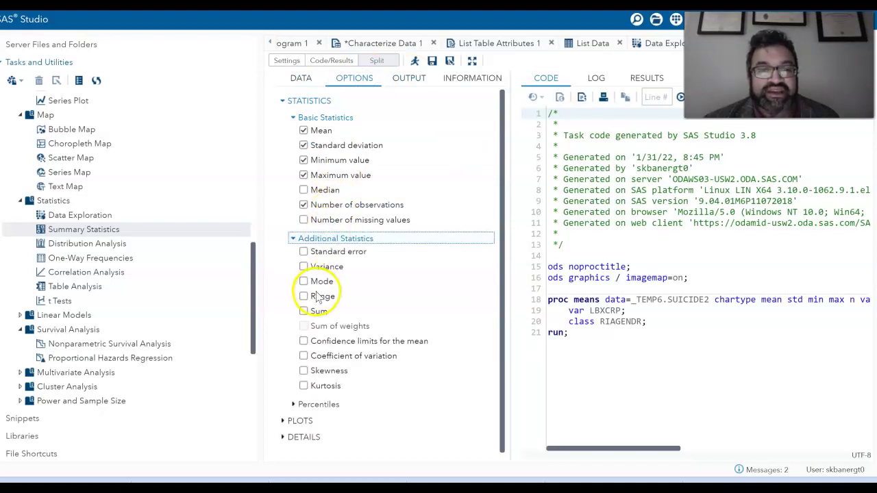
click(303, 341)
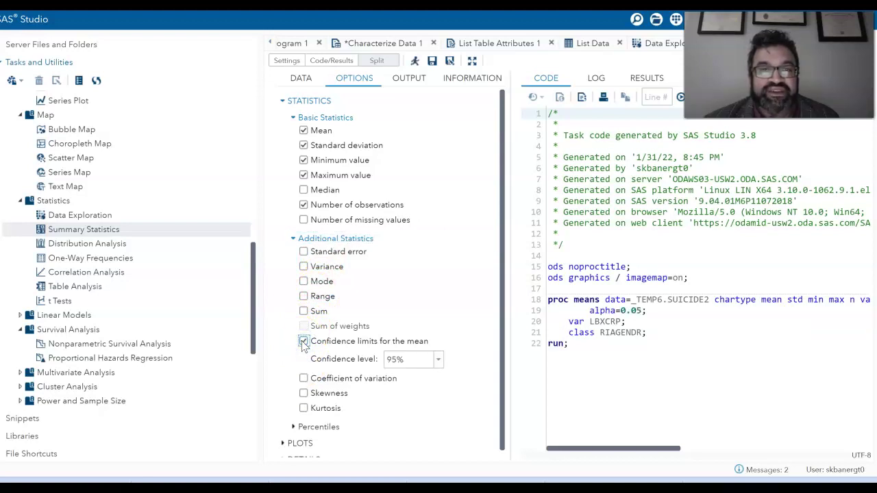
click(424, 78)
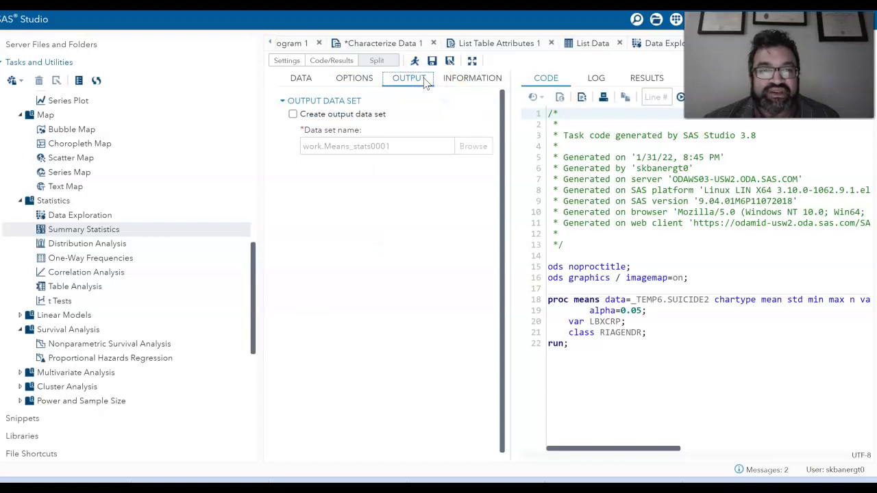
click(358, 78)
click(309, 79)
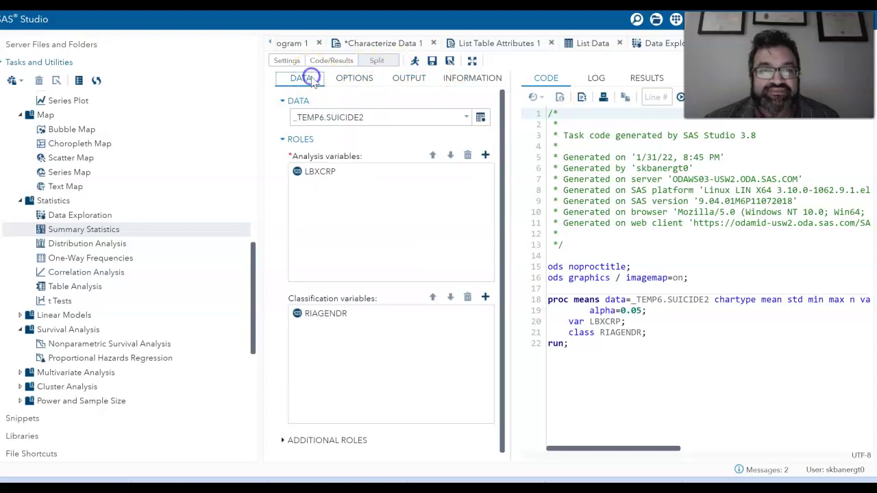
Run the summary statistics and compare the lower and upper confidence limits of mean LBXCRP between the two gender groups.
click(414, 62)
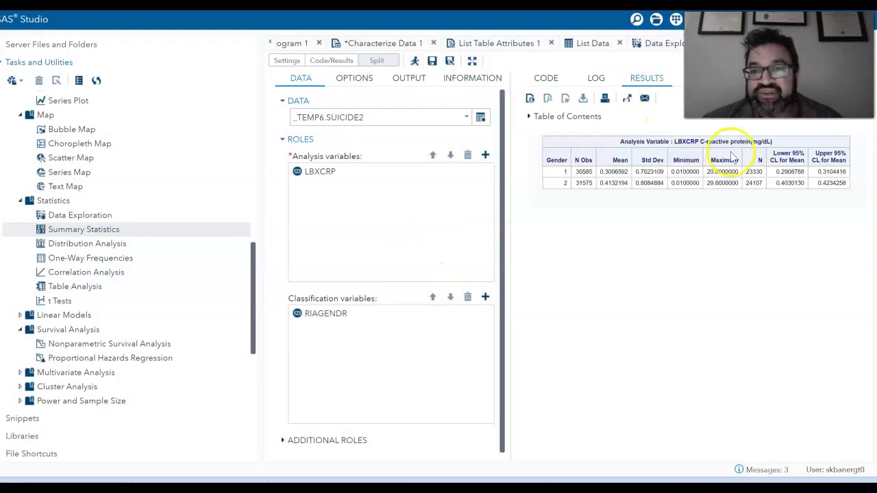
click(800, 171)
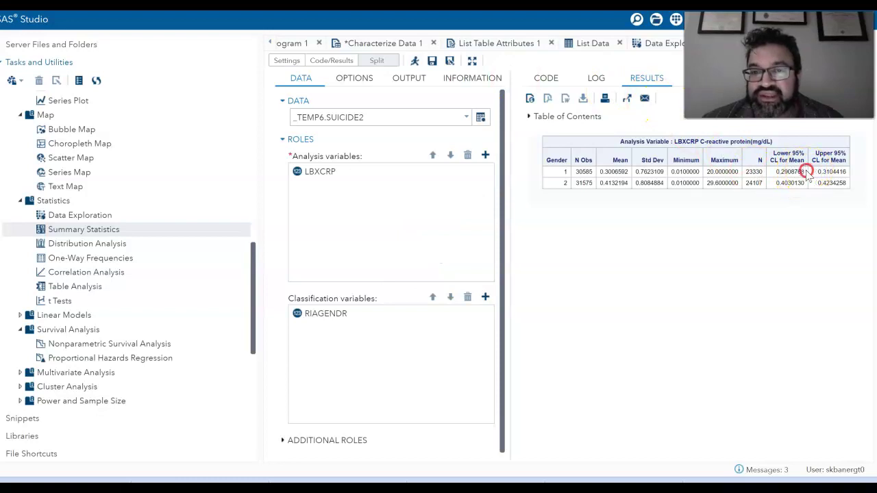
click(804, 170)
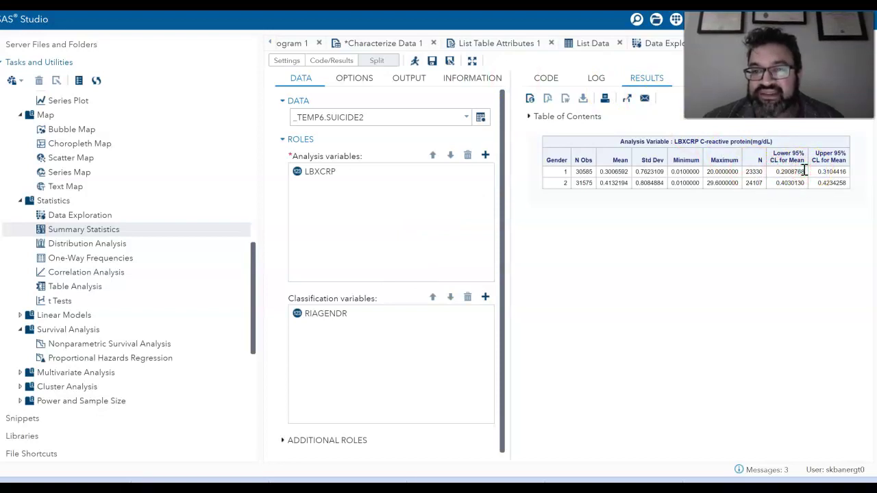
double_click(799, 171)
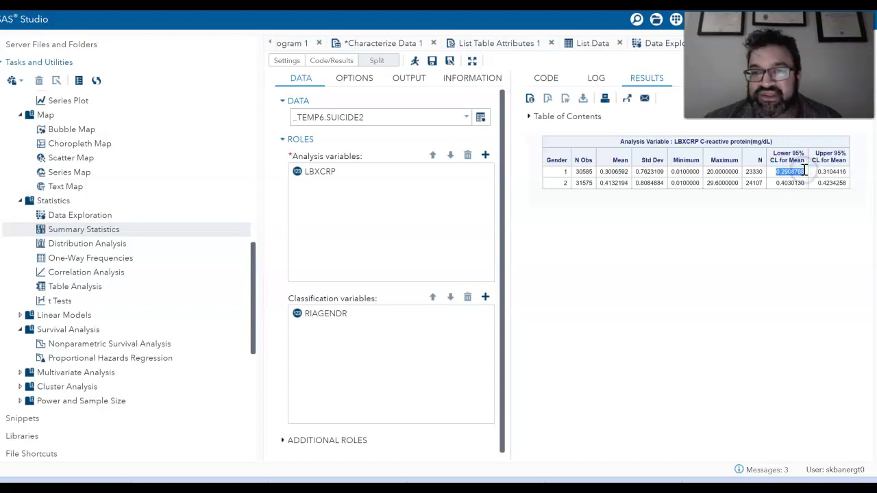
double_click(829, 172)
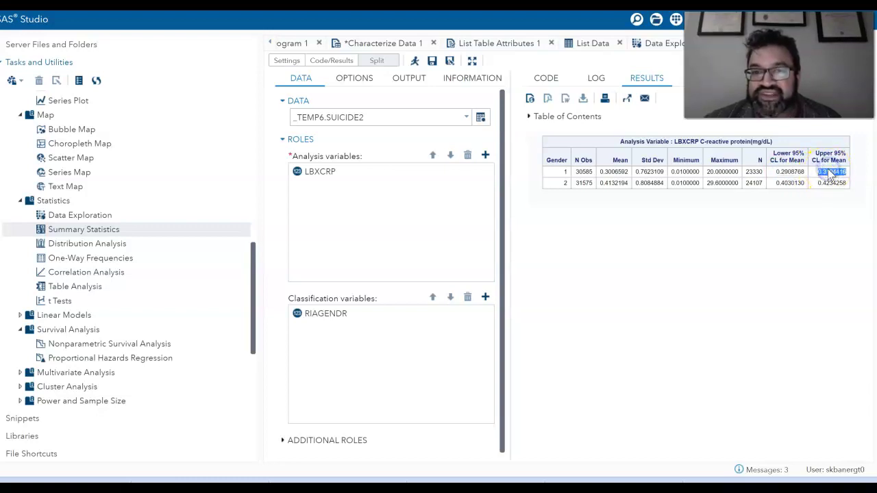
click(565, 173)
double_click(565, 172)
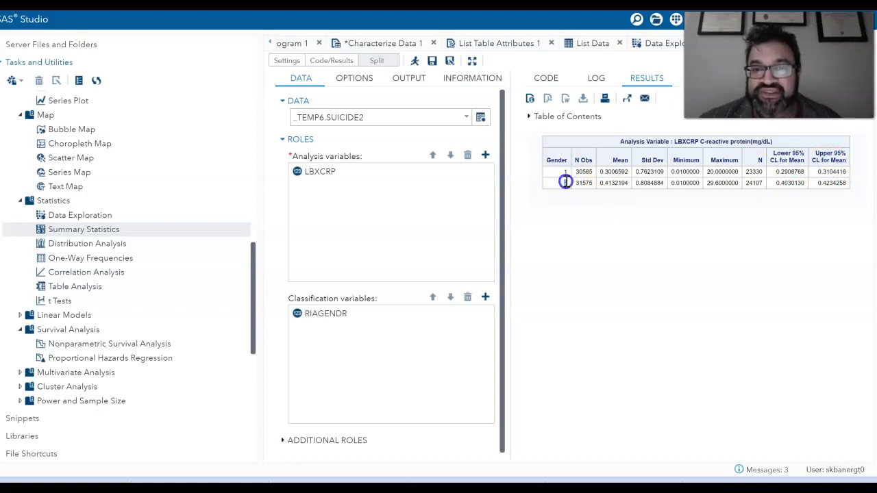
double_click(789, 183)
double_click(830, 183)
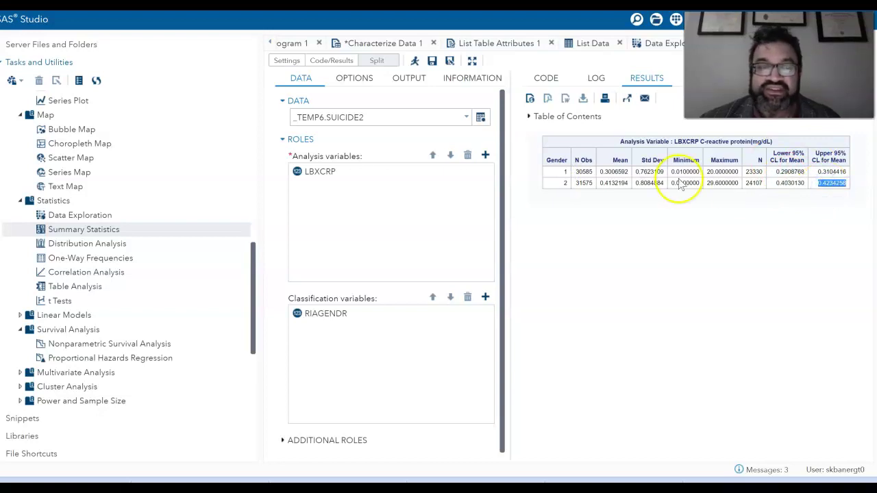